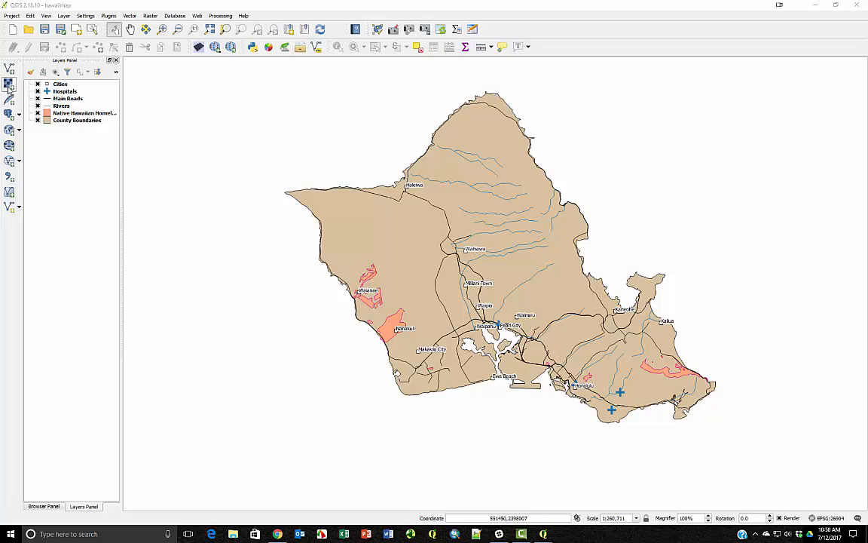
Step: Add the SkilledNursing.xls spreadsheet from Lab2/Data/Hawaii as a vector layer, with all file types listed
{"action": "left_click", "coordinate": [10, 69]}
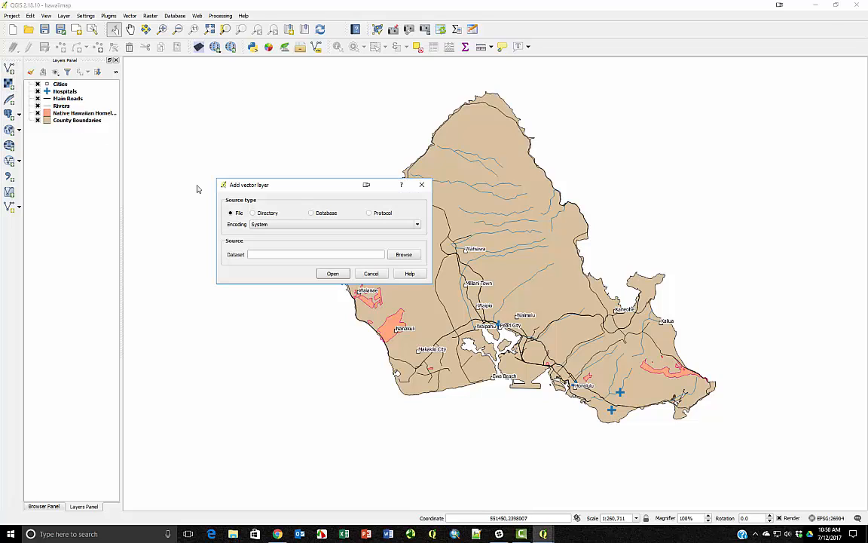
{"action": "left_click", "coordinate": [404, 254]}
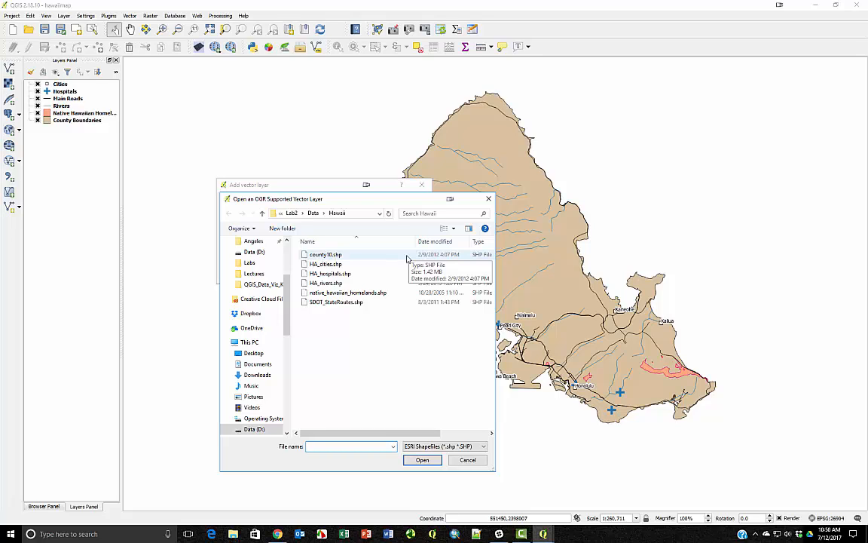
{"action": "left_click", "coordinate": [435, 447]}
{"action": "scroll", "coordinate": [456, 343], "scroll_direction": "up", "scroll_amount": 3}
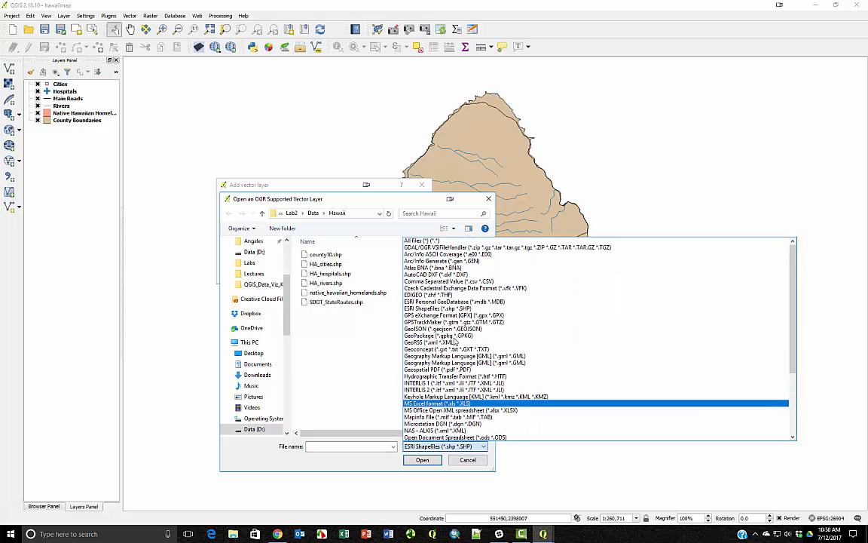
{"action": "left_click", "coordinate": [450, 242]}
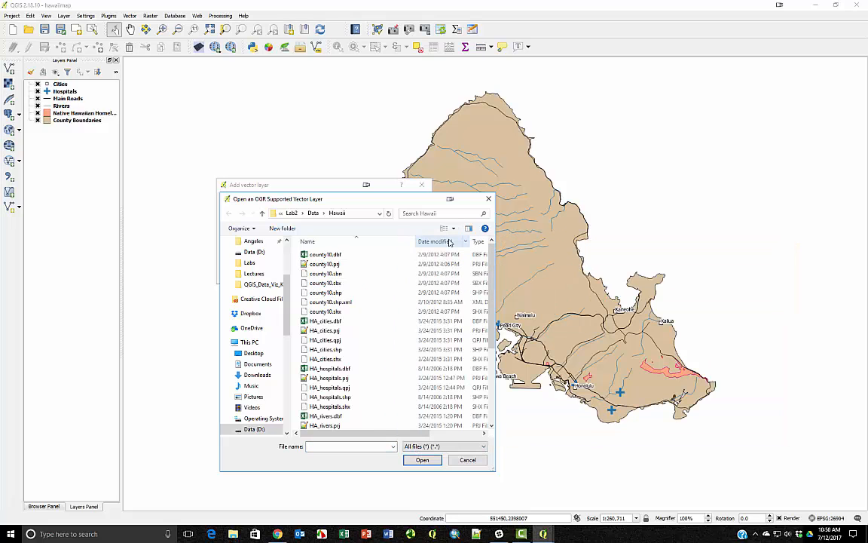
{"action": "scroll", "coordinate": [405, 312], "scroll_direction": "down", "scroll_amount": 5}
{"action": "left_click", "coordinate": [328, 425]}
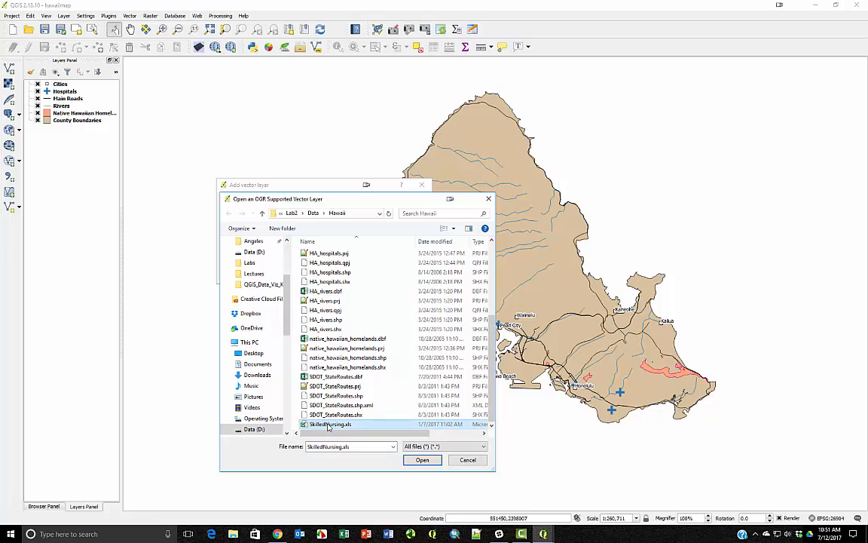
{"action": "left_click", "coordinate": [419, 459]}
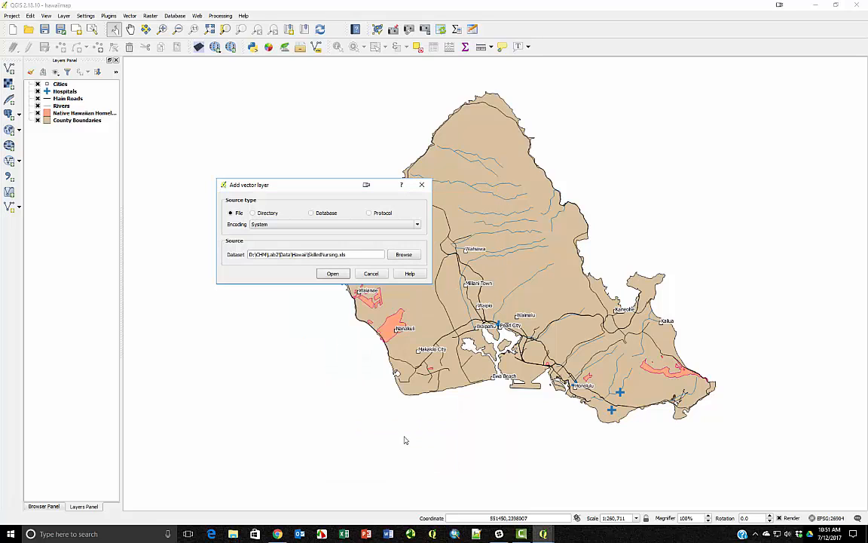
{"action": "left_click", "coordinate": [334, 273]}
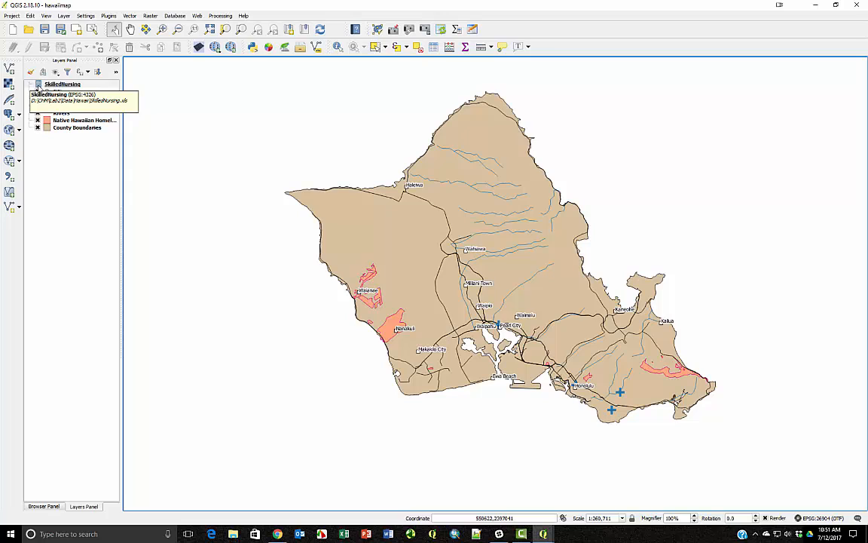
Step: Export the SkilledNursing table in Comma Separated Value format as skillednursing.csv in the Hawaii data folder
{"action": "right_click", "coordinate": [43, 84]}
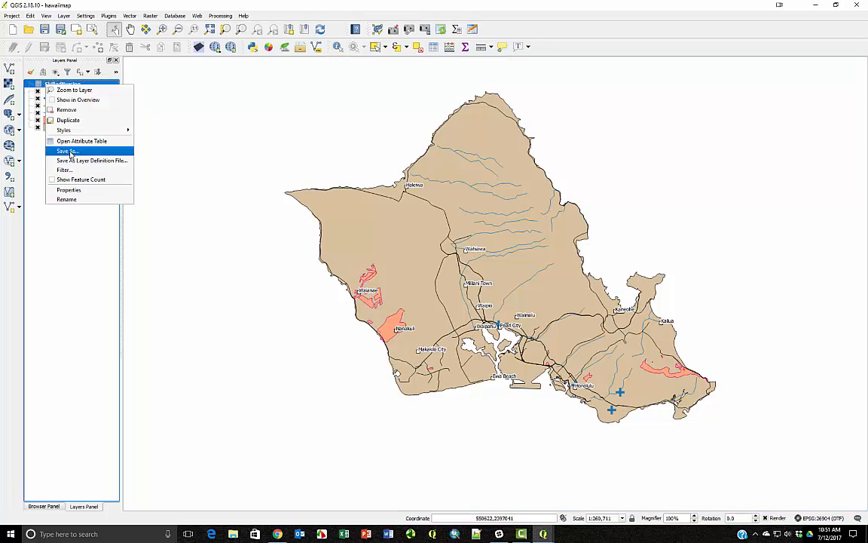
{"action": "left_click", "coordinate": [66, 151]}
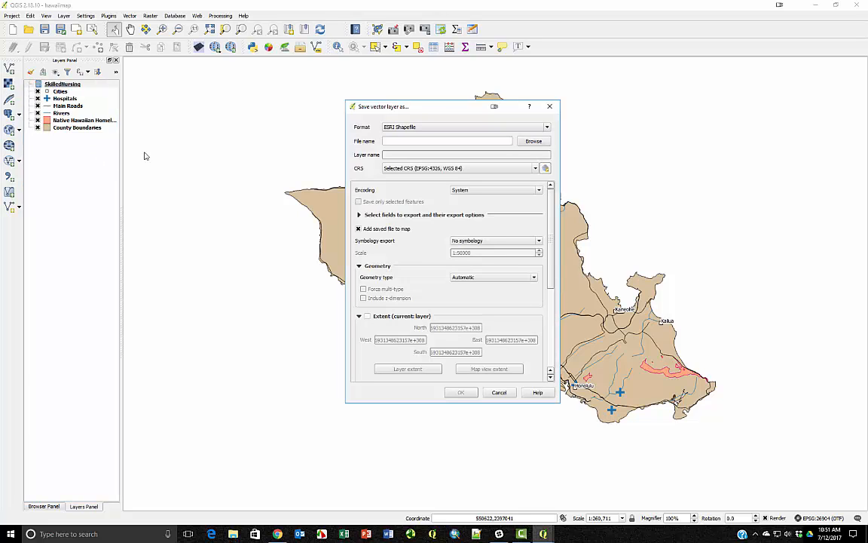
{"action": "left_click", "coordinate": [441, 129]}
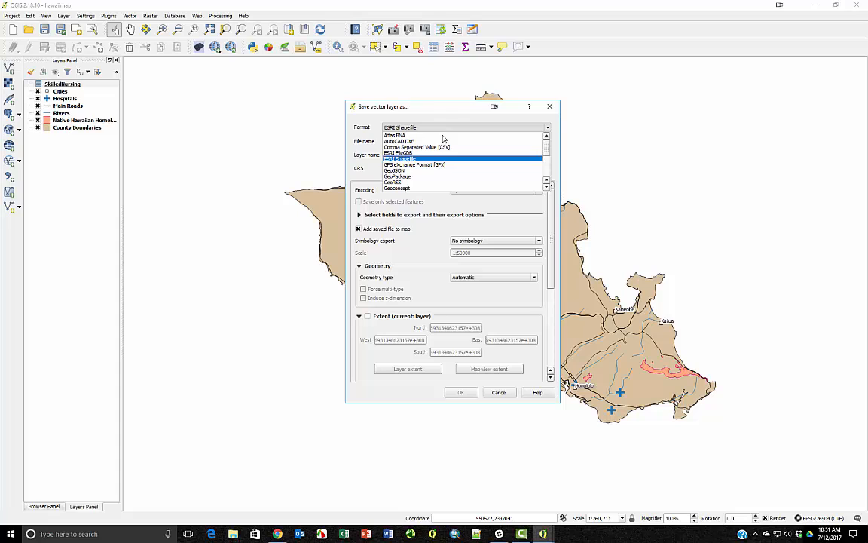
{"action": "left_click", "coordinate": [444, 147]}
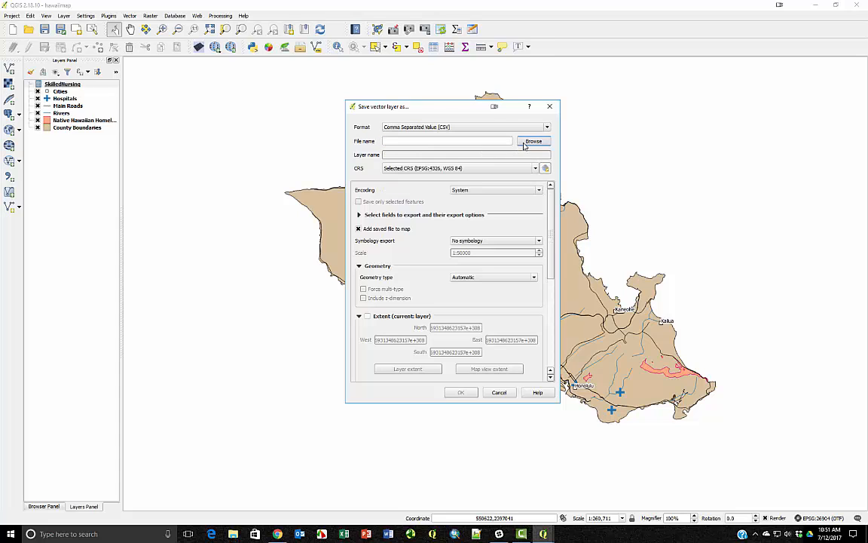
{"action": "left_click", "coordinate": [533, 142]}
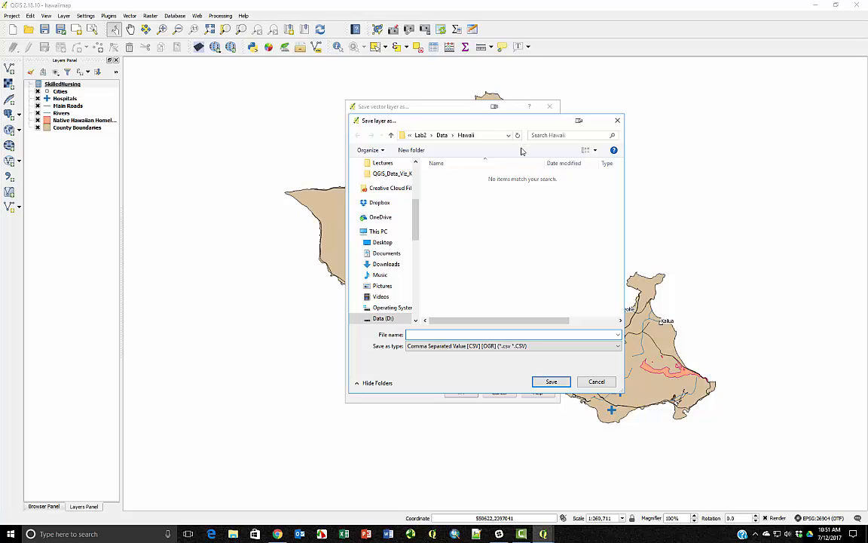
{"action": "type", "text": "s"}
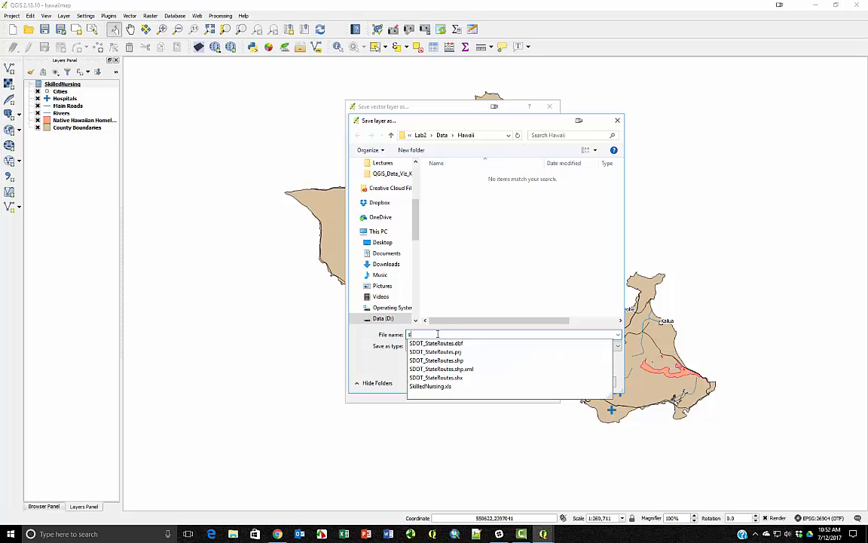
{"action": "type", "text": "killednursing.csv"}
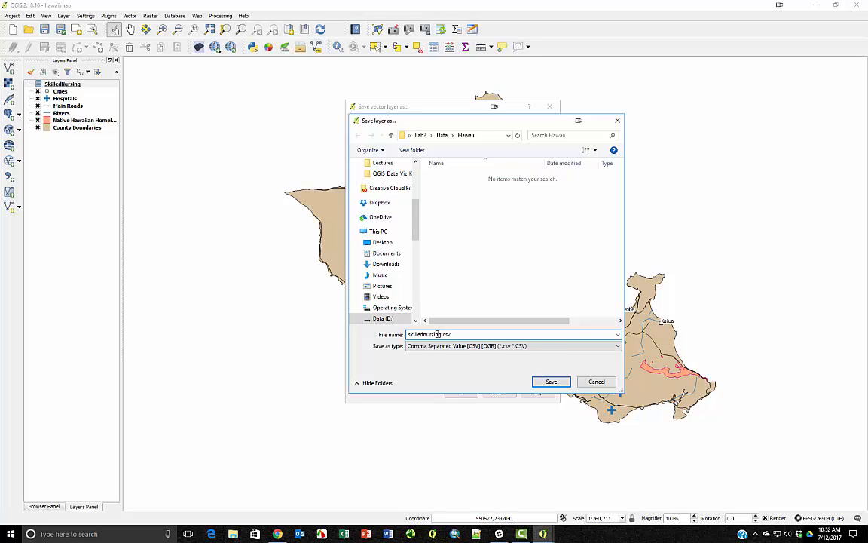
{"action": "key", "text": "Return"}
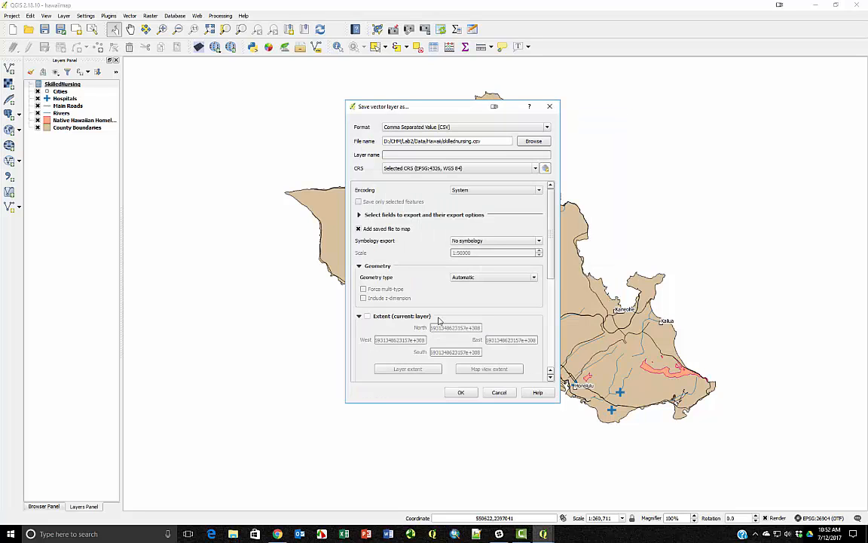
{"action": "left_click", "coordinate": [463, 392]}
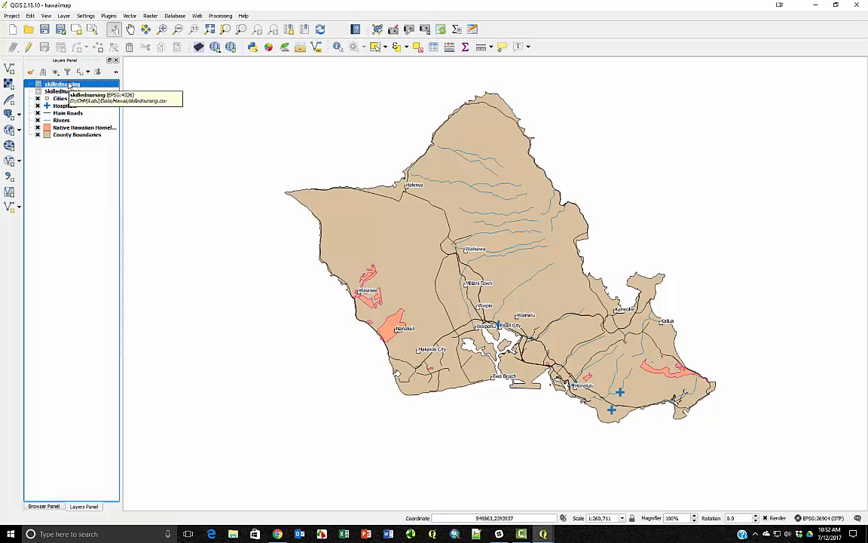
Step: Examine the latitude and longitude columns in the attribute table of the exported skillednursing CSV layer
{"action": "right_click", "coordinate": [69, 85]}
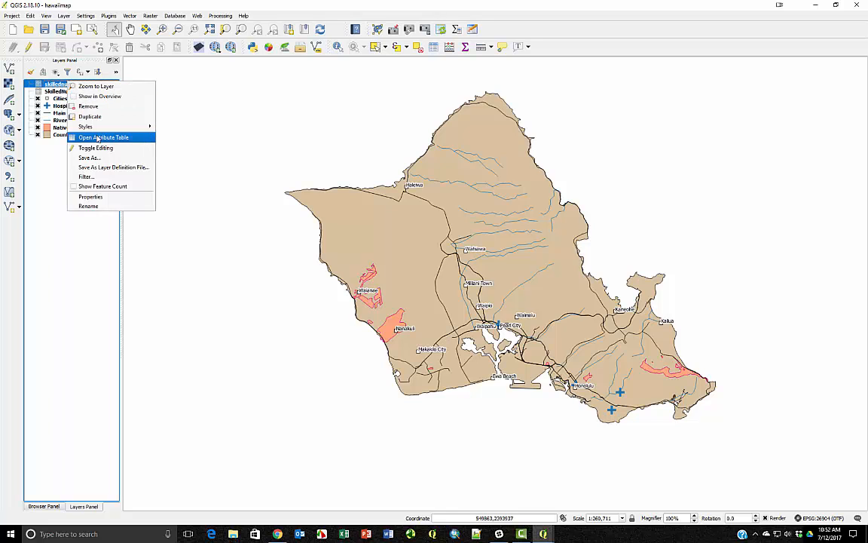
{"action": "left_click", "coordinate": [98, 139]}
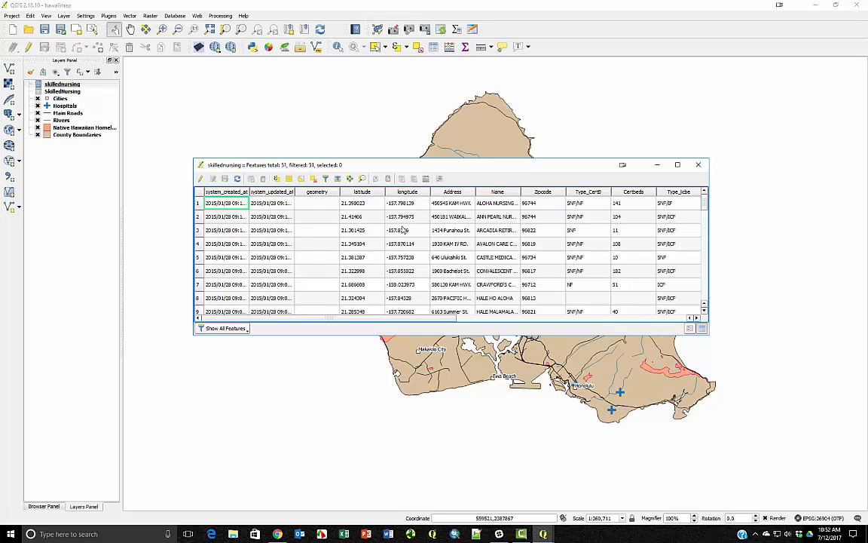
{"action": "left_click", "coordinate": [697, 165]}
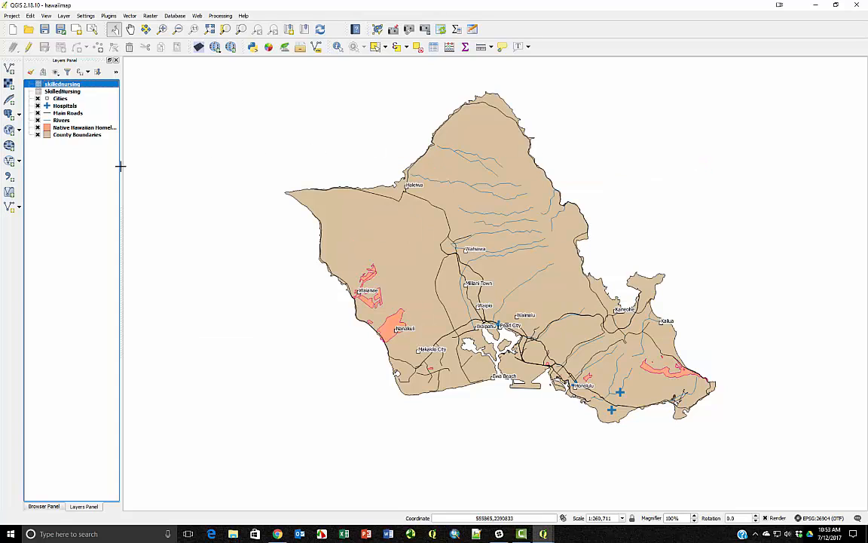
Step: Create a point layer from the delimited text file skillednursing.csv in CHM/Lab2/Data/Hawaii, with longitude as X field and latitude as Y field
{"action": "left_click", "coordinate": [10, 176]}
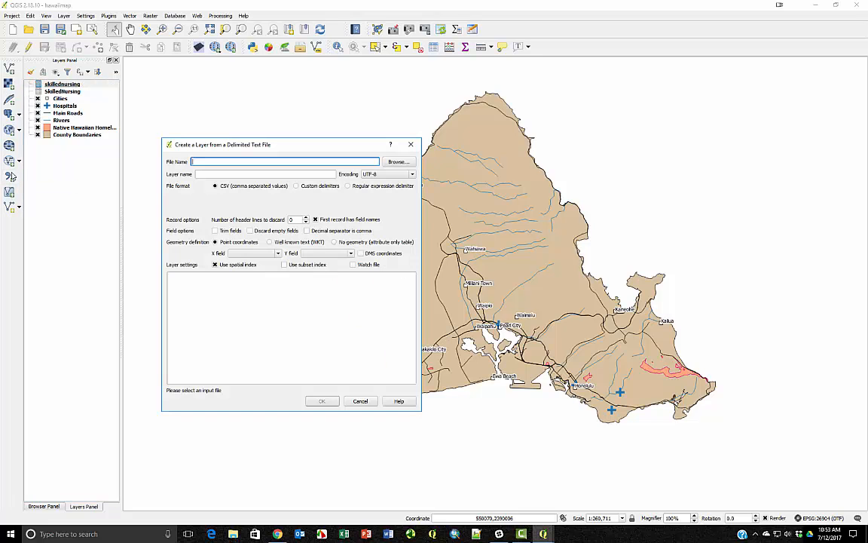
{"action": "left_click", "coordinate": [393, 162]}
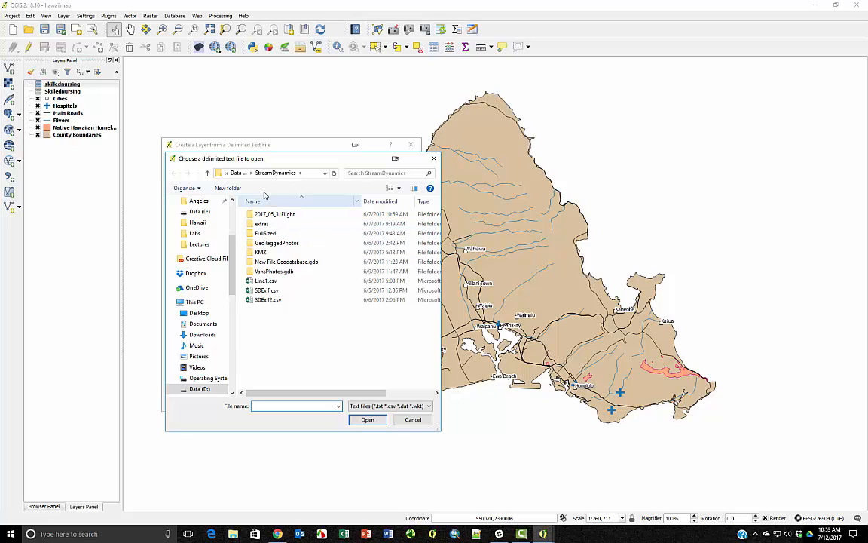
{"action": "left_click", "coordinate": [200, 389]}
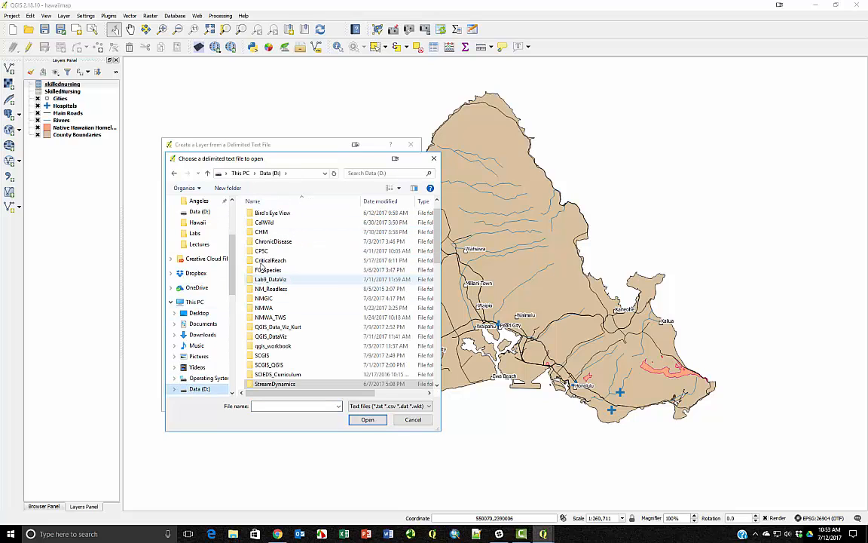
{"action": "double_click", "coordinate": [262, 233]}
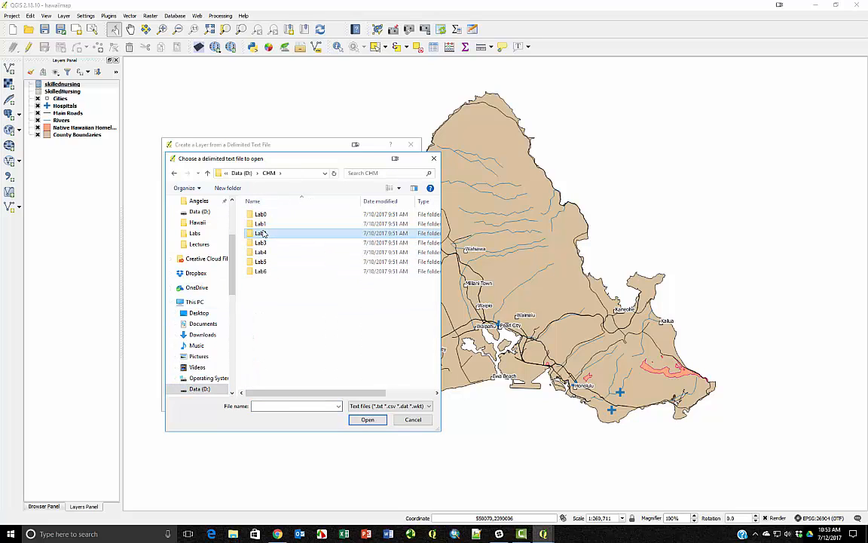
{"action": "double_click", "coordinate": [263, 232]}
{"action": "double_click", "coordinate": [260, 215]}
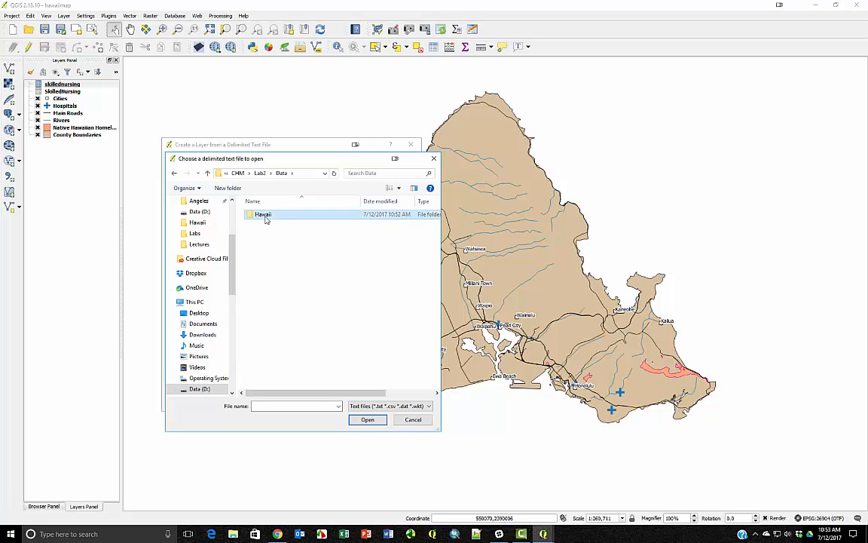
{"action": "double_click", "coordinate": [264, 216]}
{"action": "left_click", "coordinate": [265, 216]}
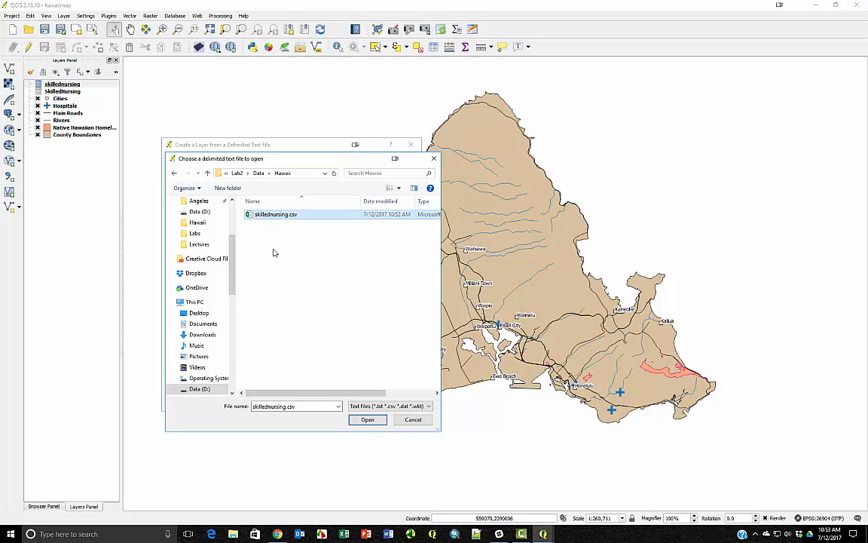
{"action": "left_click", "coordinate": [364, 420]}
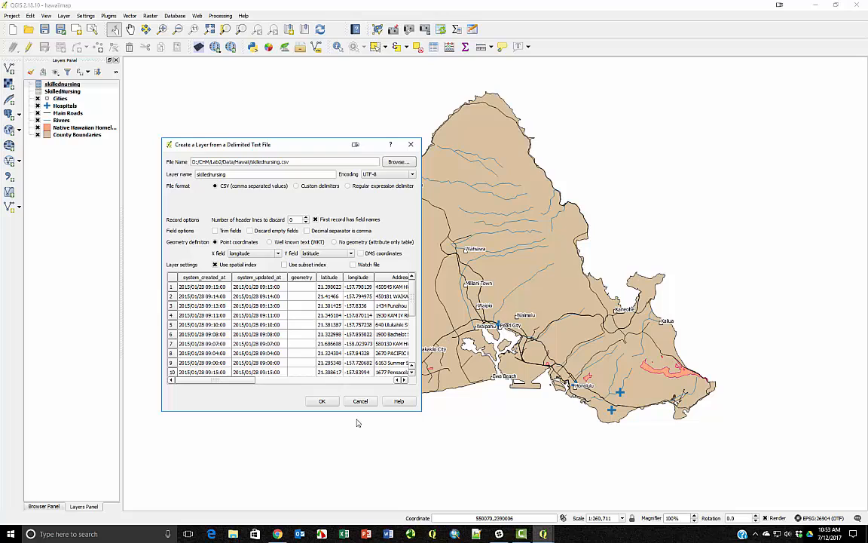
{"action": "left_click", "coordinate": [205, 173]}
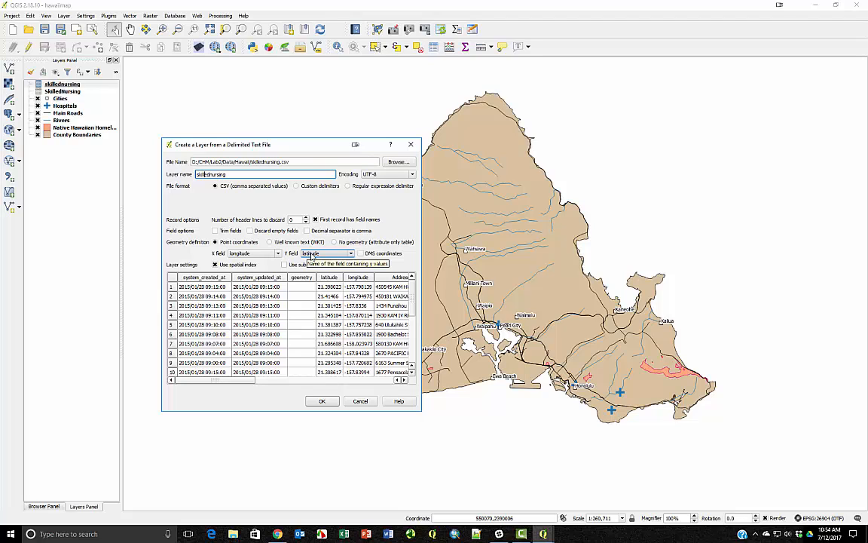
{"action": "left_click", "coordinate": [322, 400]}
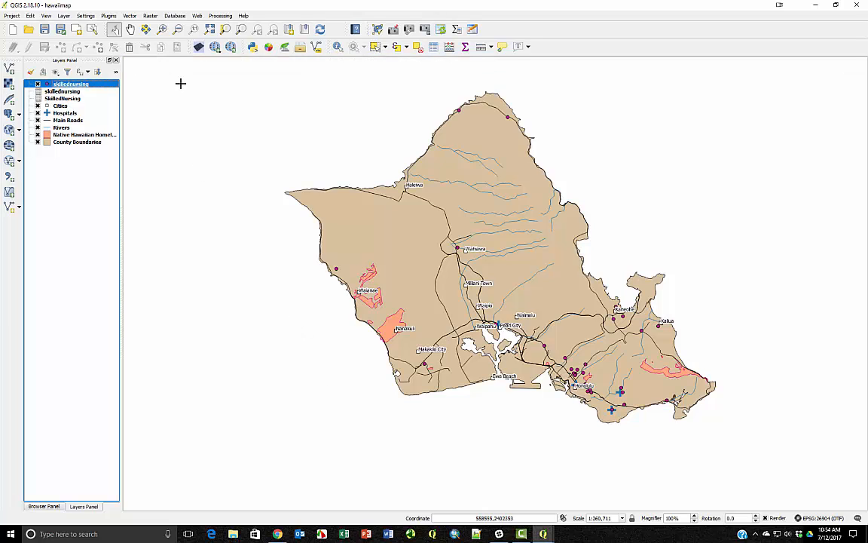
Step: Check the coordinate reference system in the general properties of the skillednursing point layer
{"action": "right_click", "coordinate": [86, 88]}
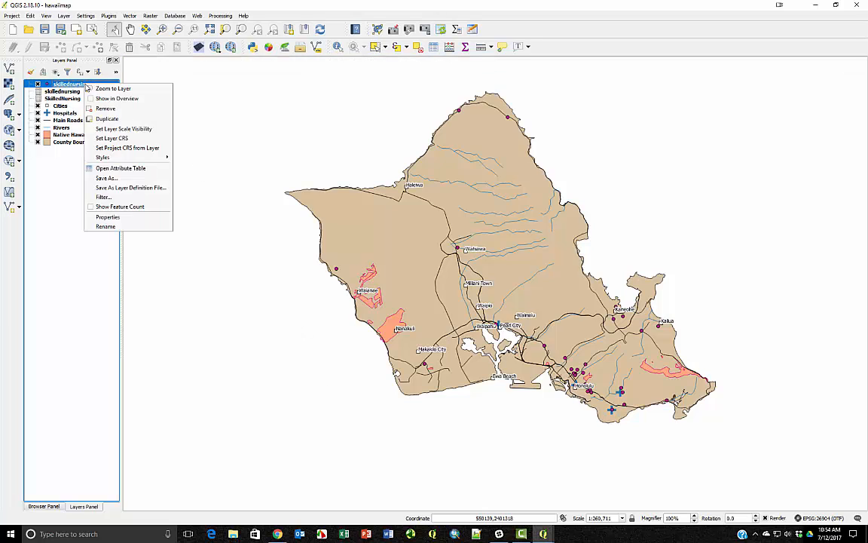
{"action": "left_click", "coordinate": [133, 217]}
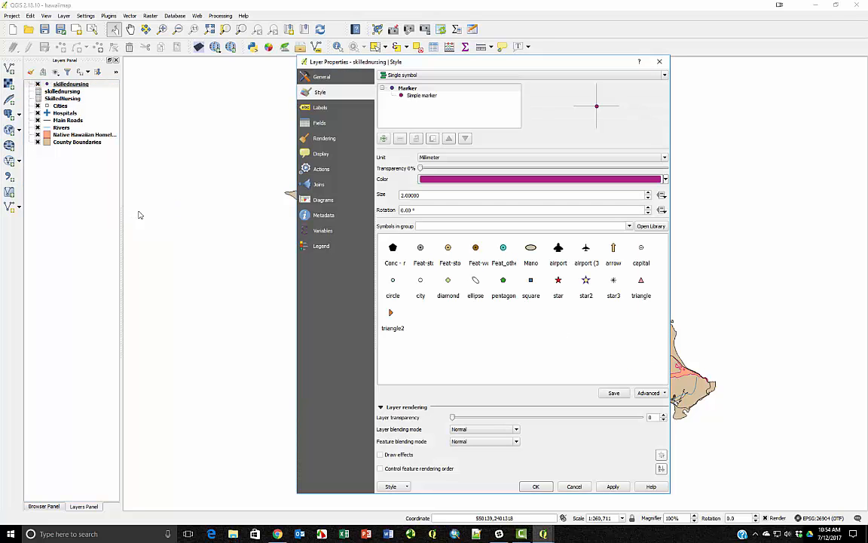
{"action": "left_click", "coordinate": [317, 79]}
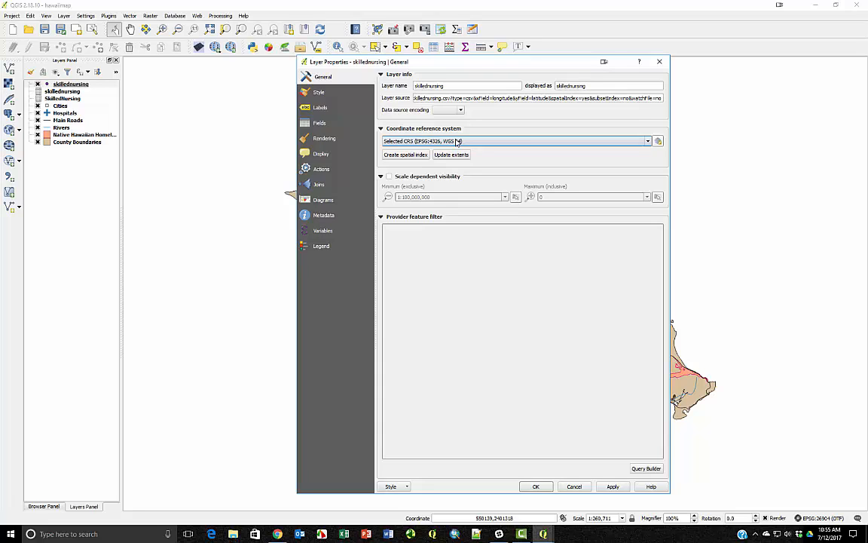
{"action": "left_click", "coordinate": [537, 487]}
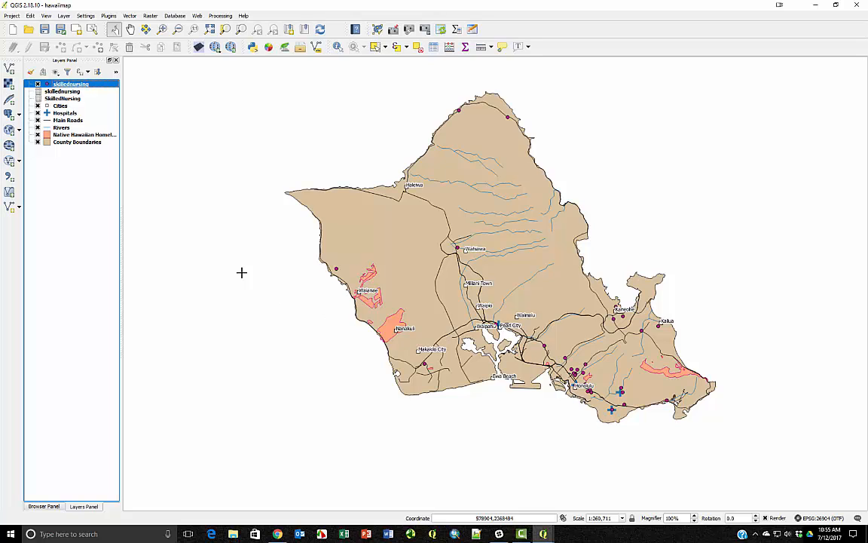
Step: Export the skillednursing point layer in ESRI Shapefile format as Skilled_Nursing.shp in the Hawaii data folder, and hide the original skillednursing point layer
{"action": "right_click", "coordinate": [68, 85]}
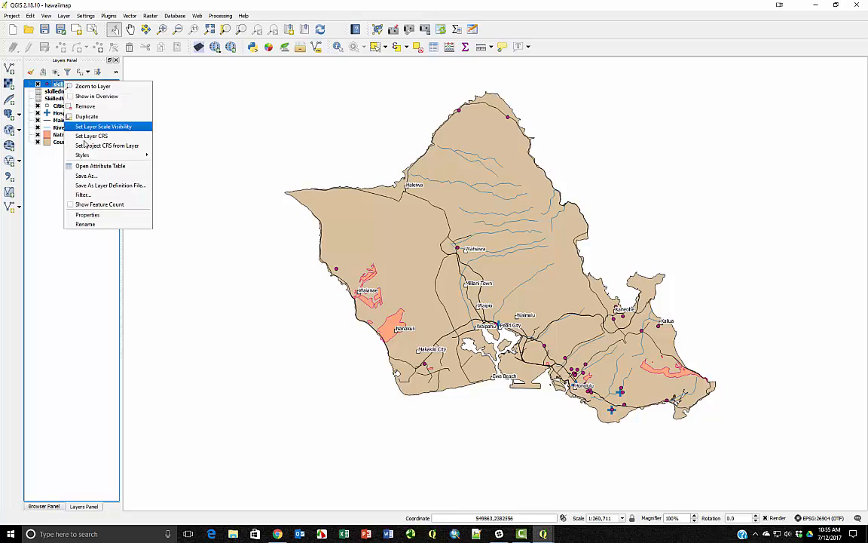
{"action": "left_click", "coordinate": [96, 176]}
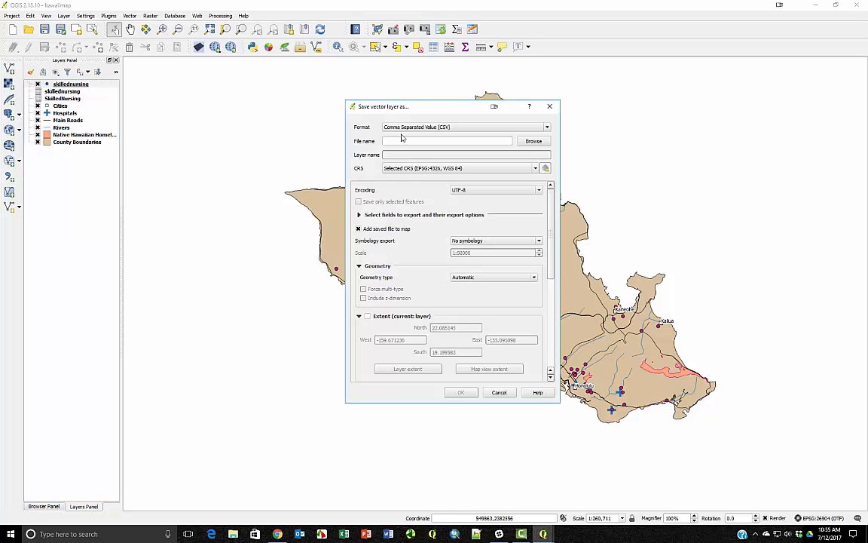
{"action": "left_click", "coordinate": [407, 127]}
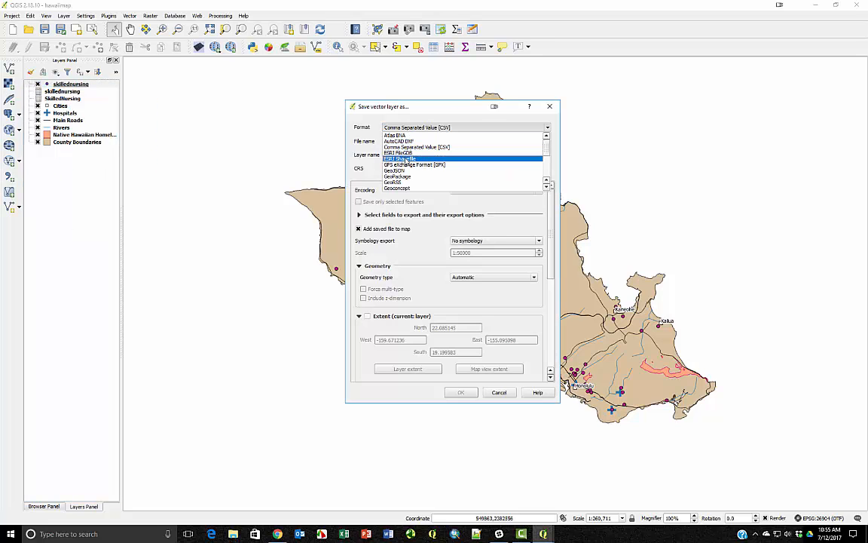
{"action": "left_click", "coordinate": [406, 159]}
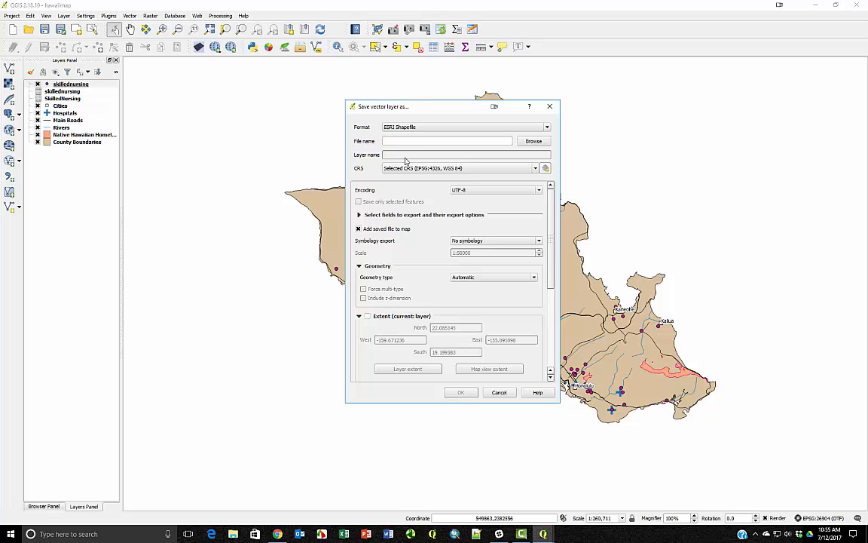
{"action": "left_click", "coordinate": [533, 141]}
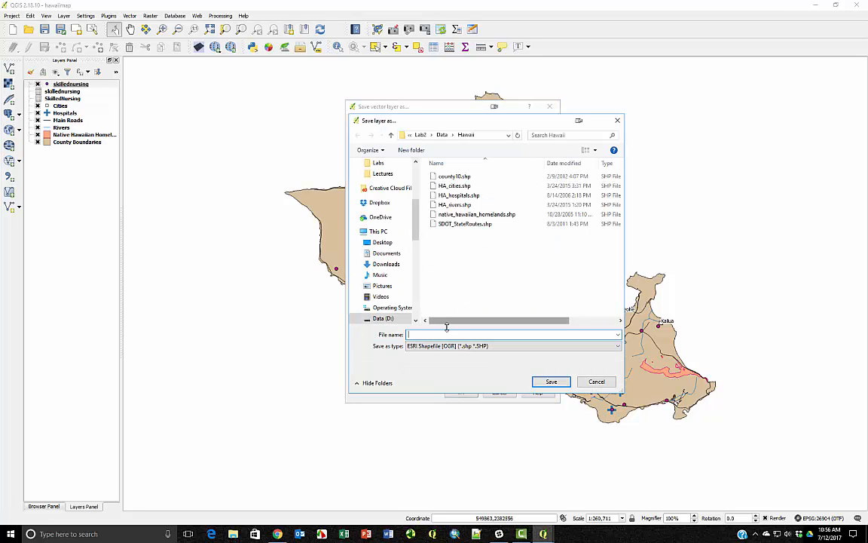
{"action": "type", "text": "S"}
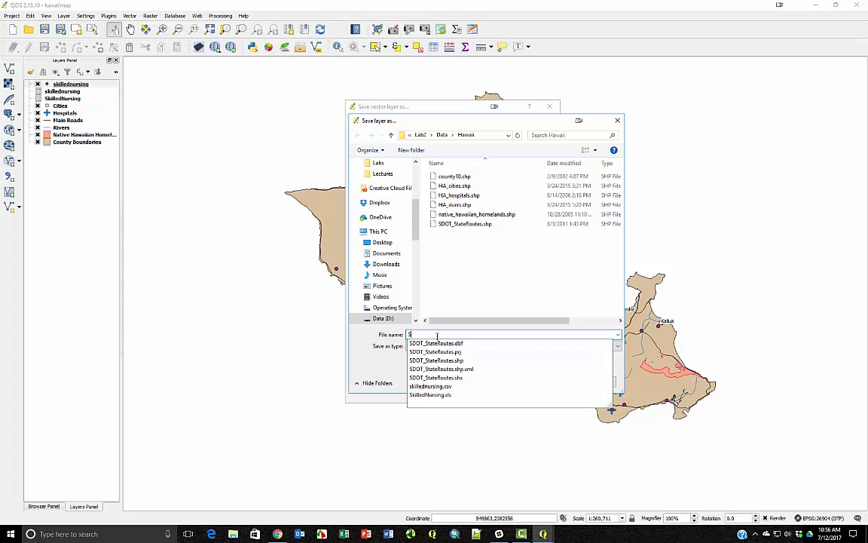
{"action": "type", "text": "killed"}
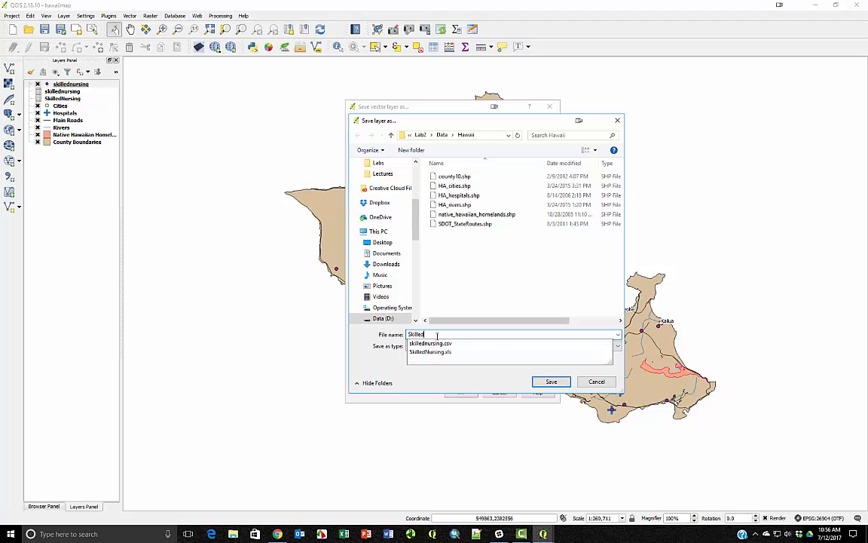
{"action": "type", "text": "_Nursing.shp"}
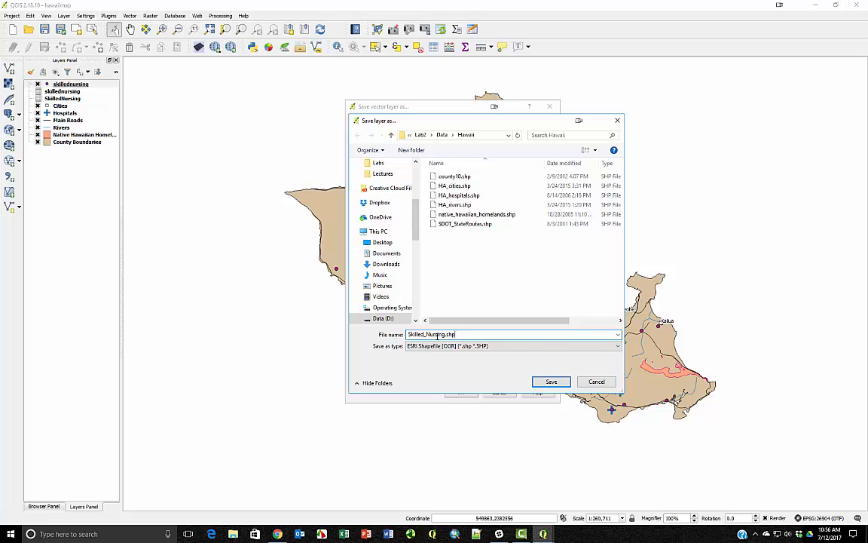
{"action": "key", "text": "Return"}
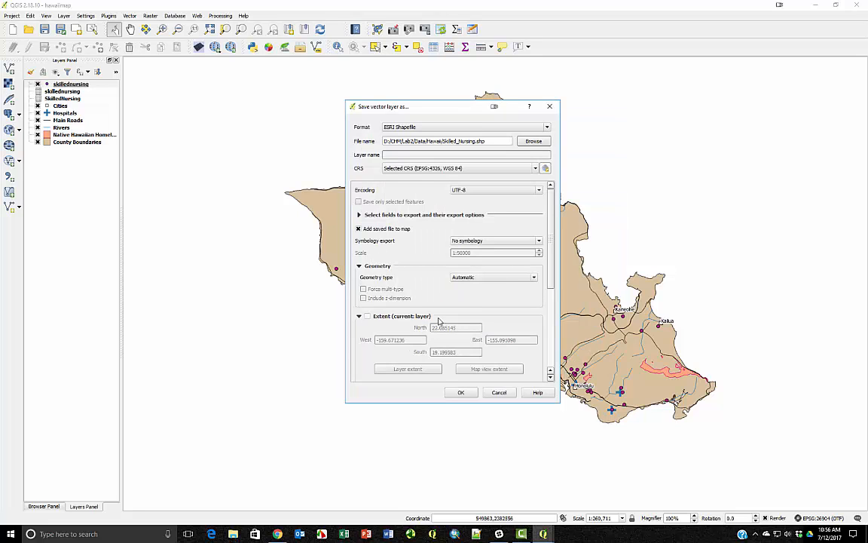
{"action": "left_click", "coordinate": [460, 392]}
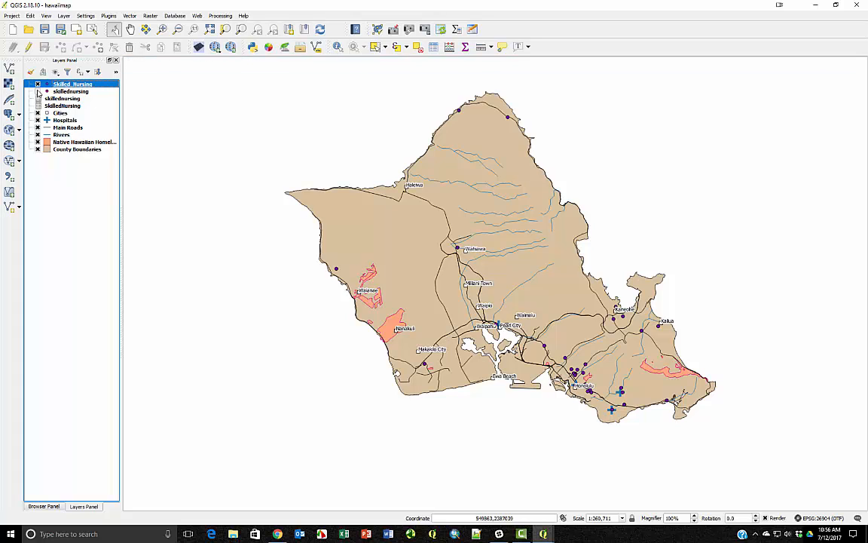
{"action": "left_click", "coordinate": [37, 91]}
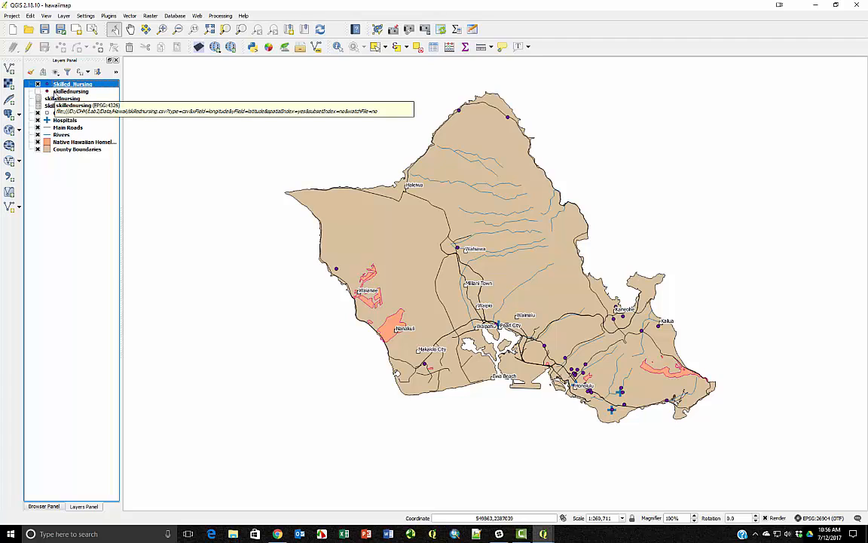